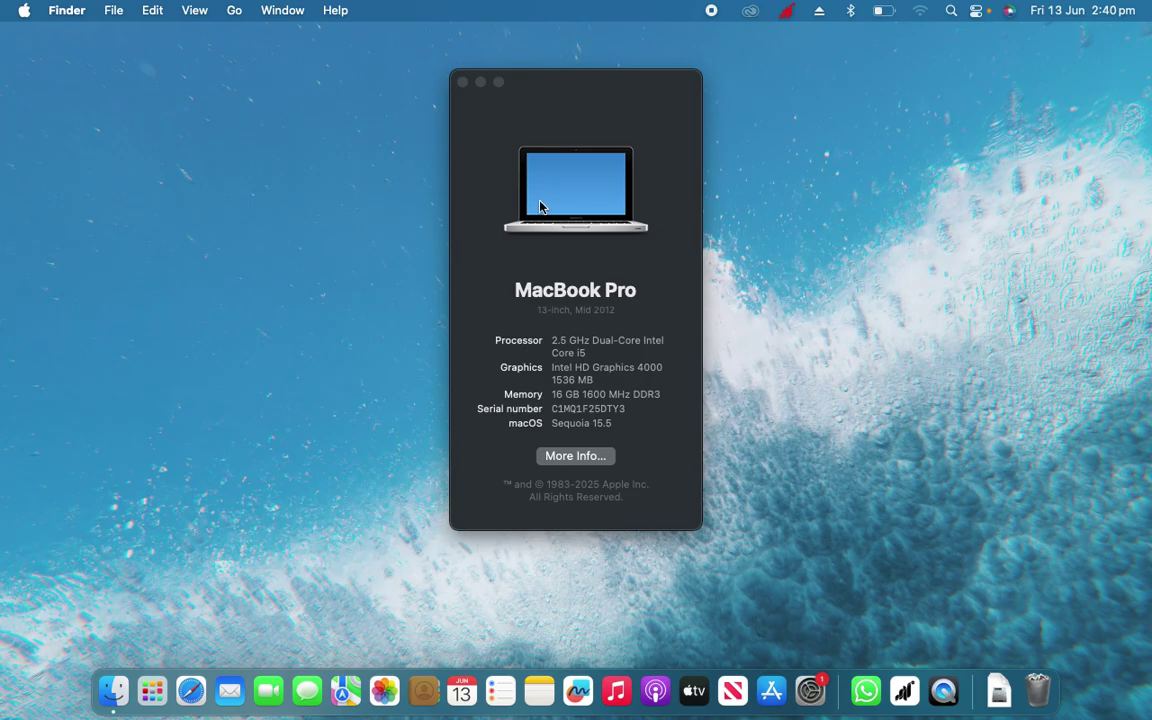
- Go from the Apple menu to System Settings > General > Software Update and show the Automatic Updates options
left_click(24, 12)
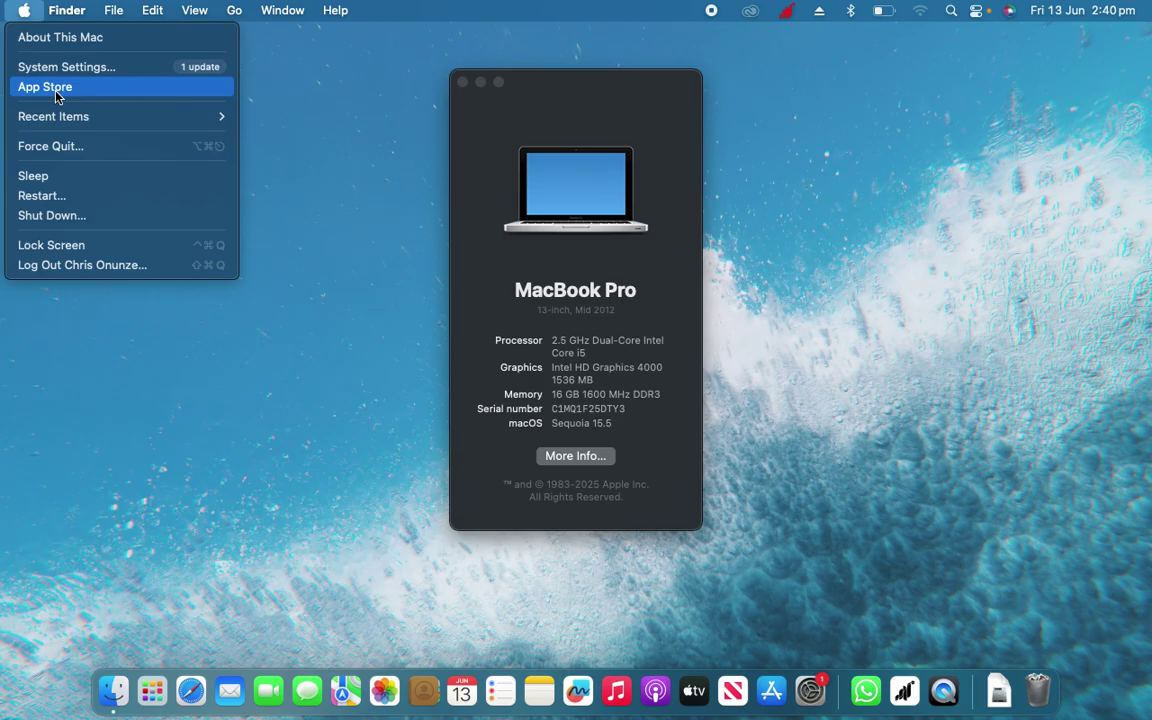
left_click(70, 68)
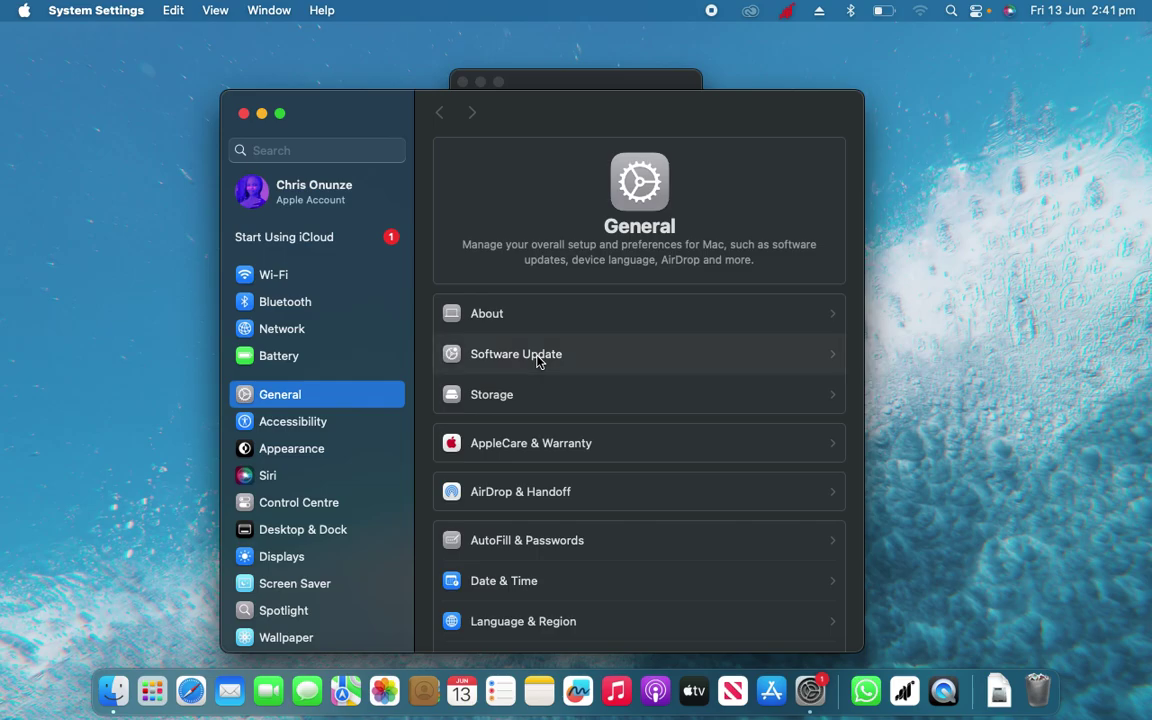
left_click(537, 356)
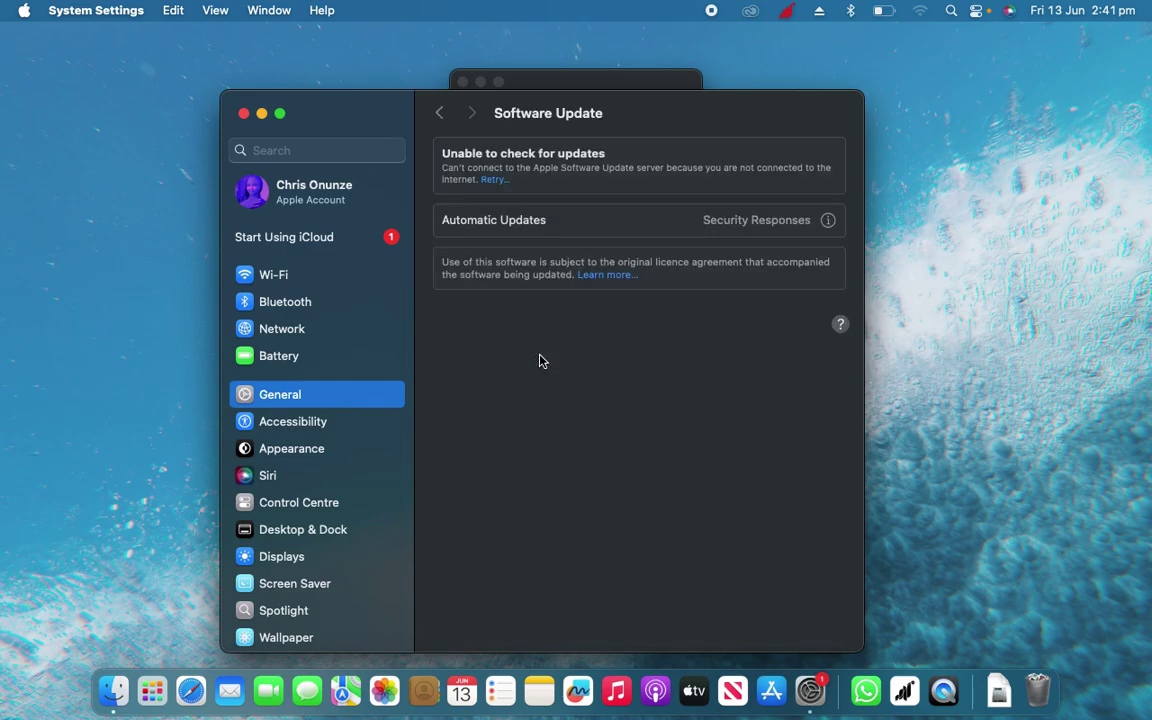
left_click(829, 224)
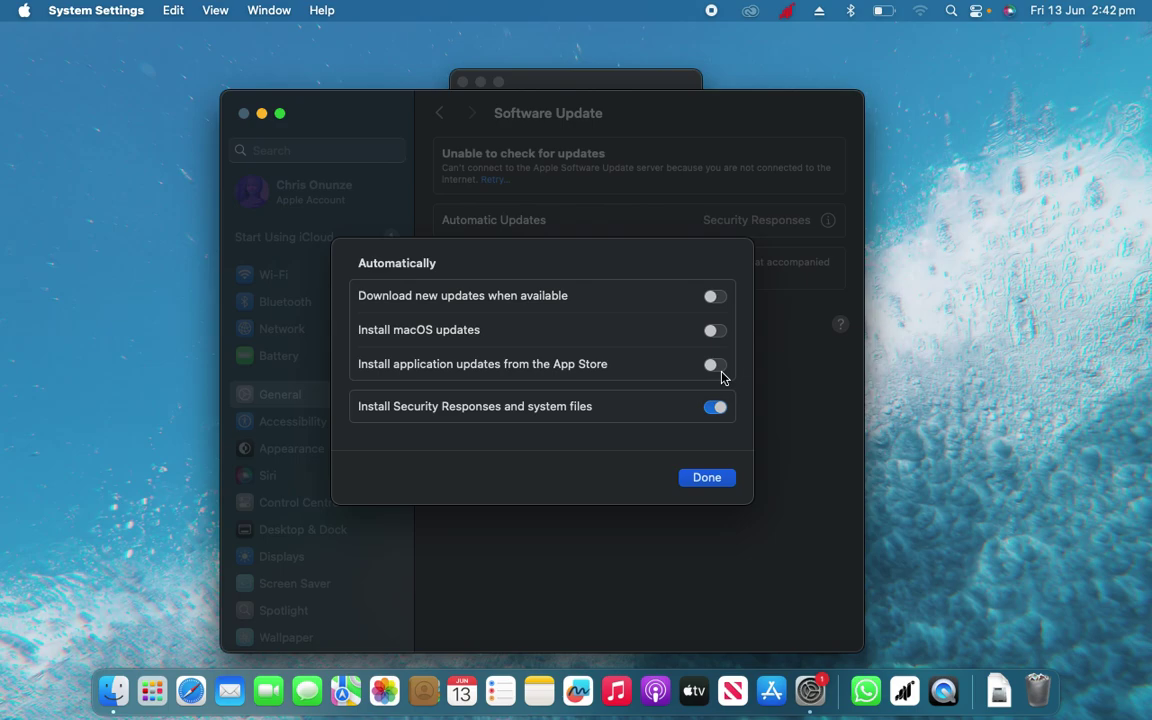
- Confirm only Security Responses and system files stay on, then open a Finder window
left_click(705, 478)
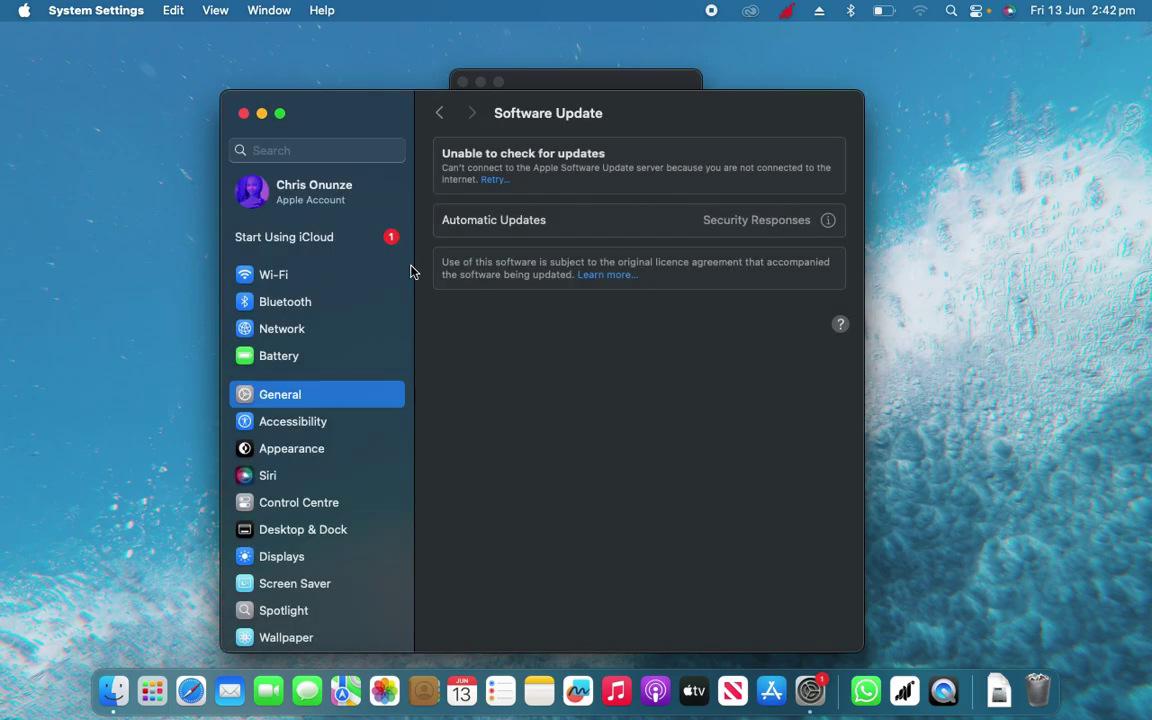
left_click(114, 691)
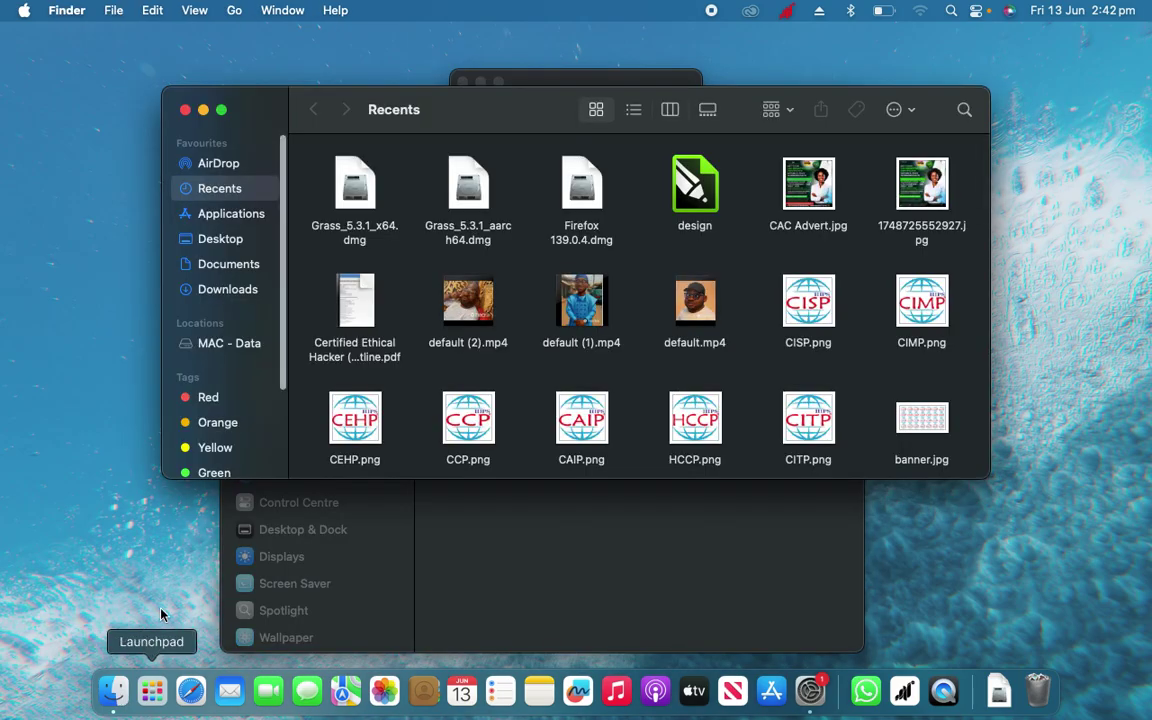
- List the Applications folder in Finder, showing Firefox, Google Chrome and Microsoft Excel
left_click(221, 222)
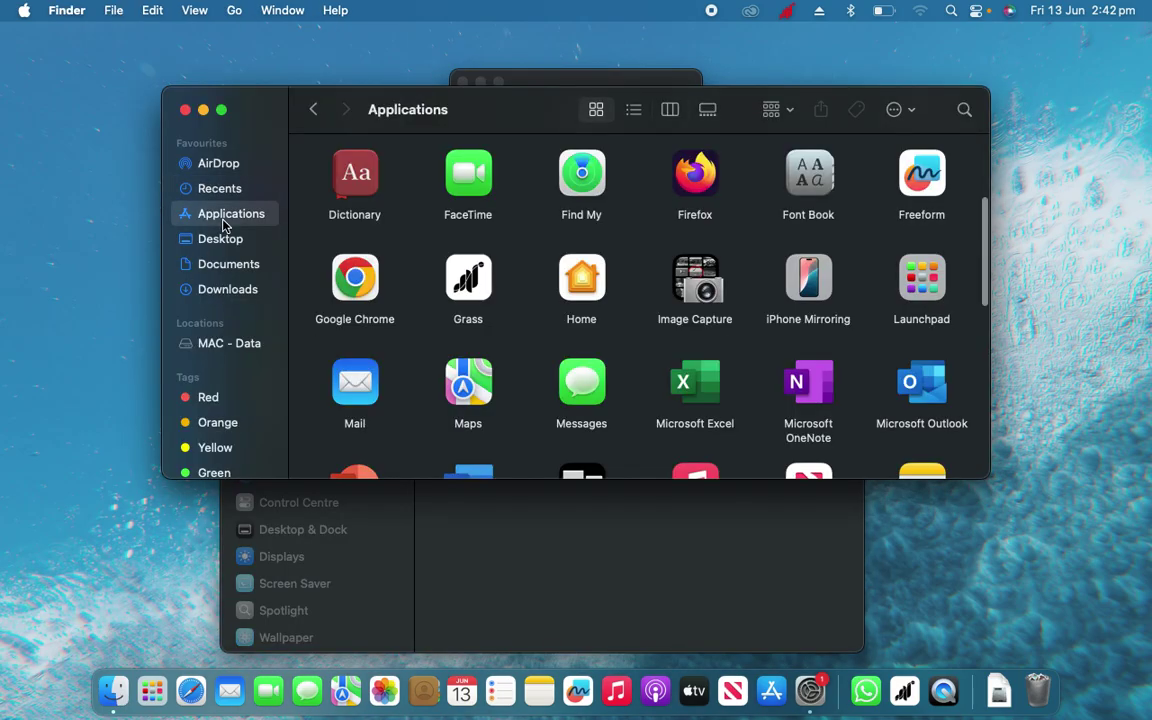